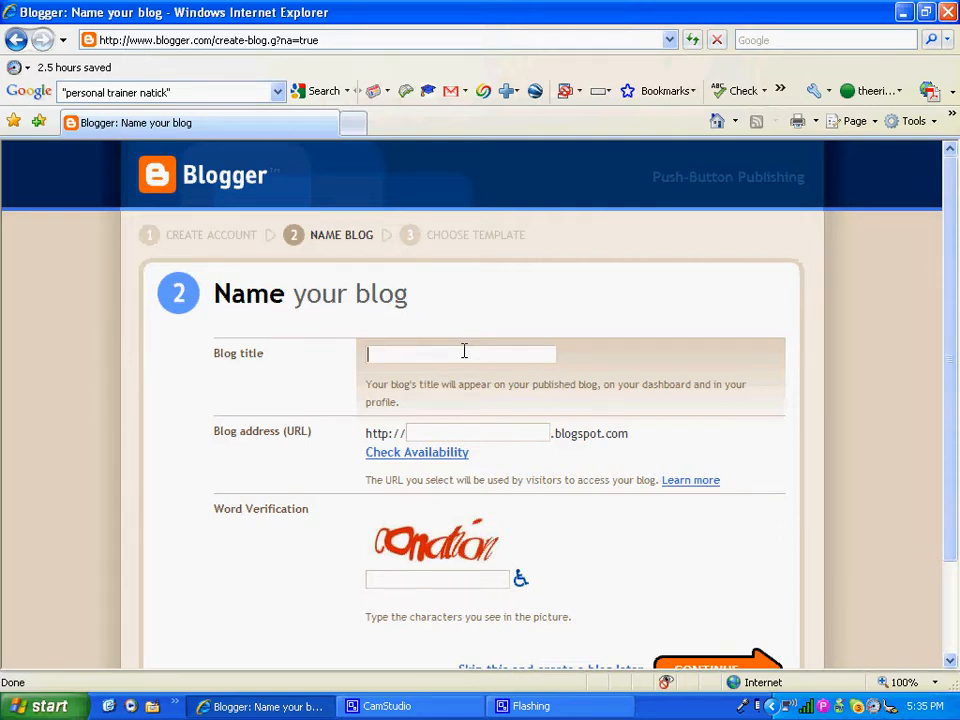
Step: Enter 'A-Team Corrective Exercise Sample Blog' as the blog title, correcting the mistyped letters
type("A-Team Corrective")
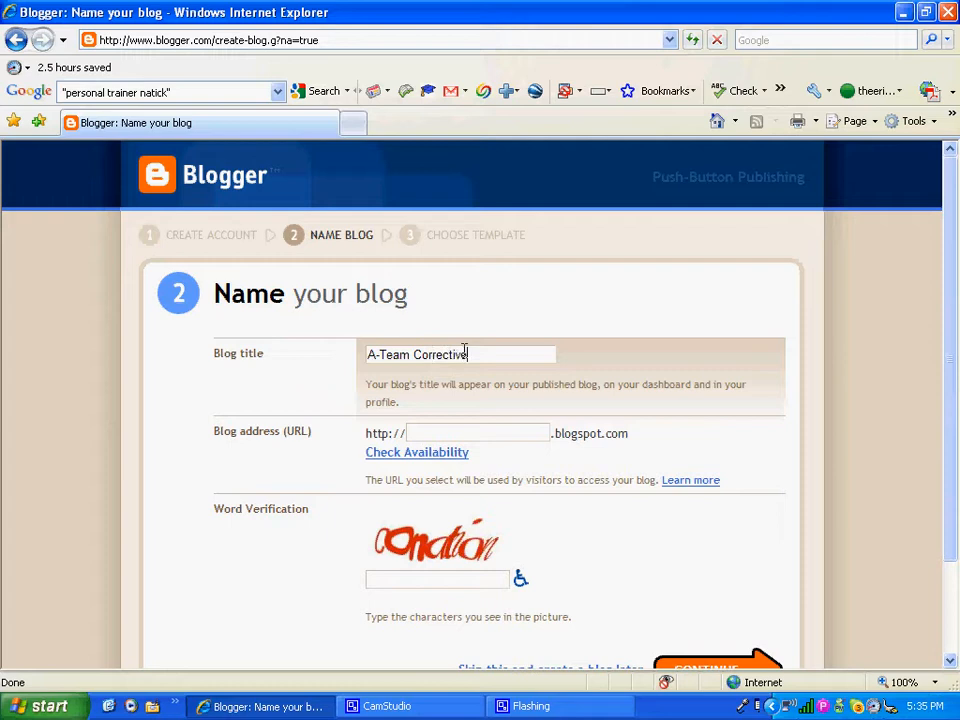
type(" Exercise Sample Blog")
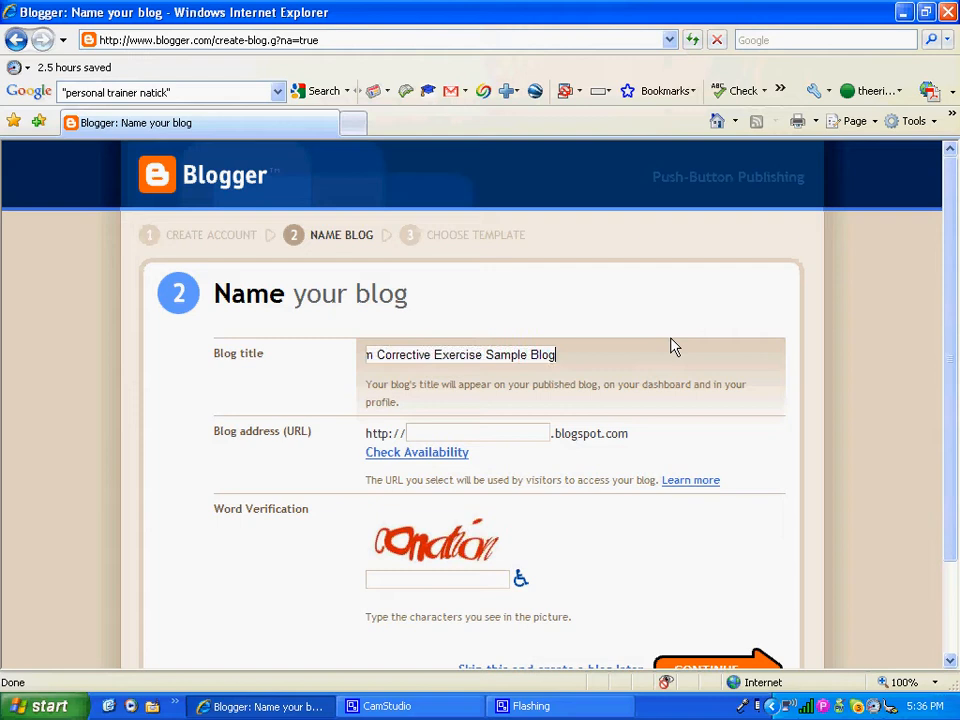
left_click(528, 431)
Step: Confirm the address 'ateamcexsample' is available, enter the verification word, and submit the form
type("ateamcexsample")
left_click(445, 457)
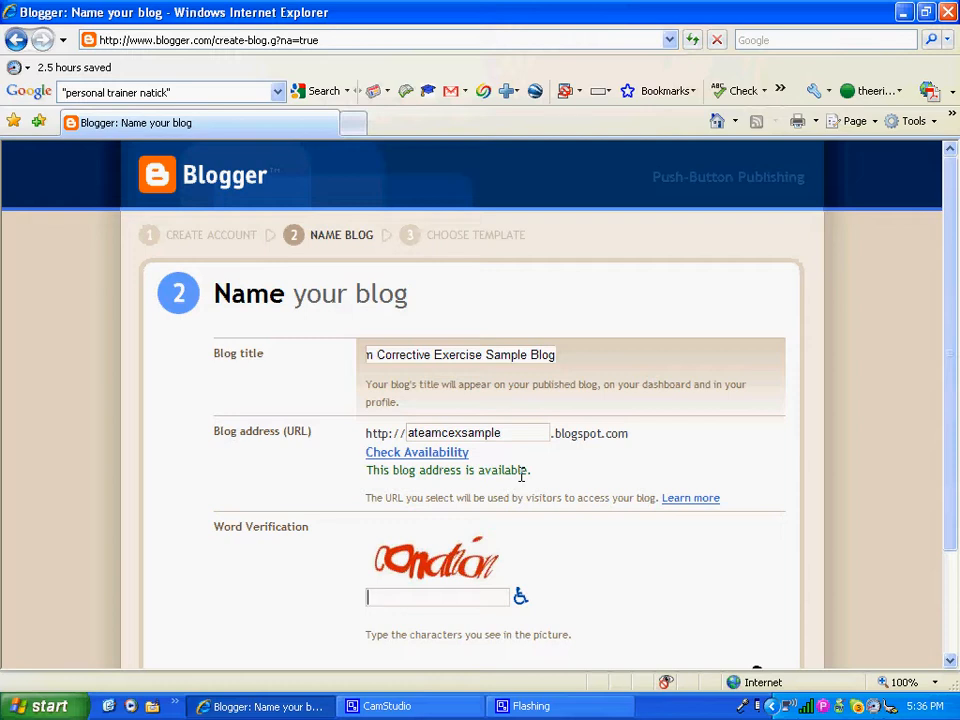
type("connation")
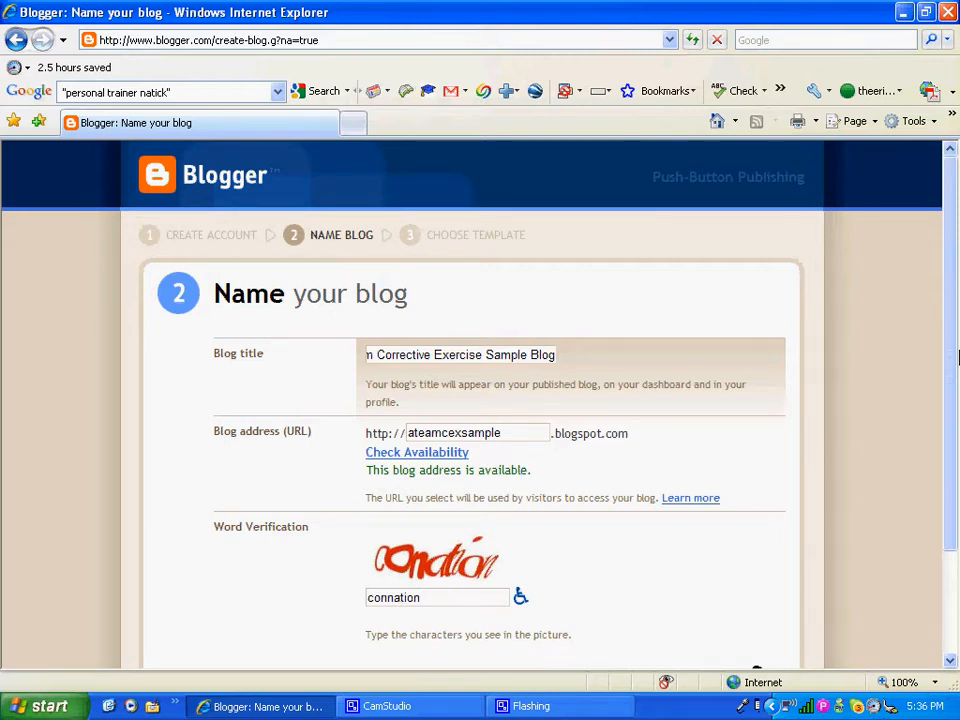
scroll(949, 437, "down", 3)
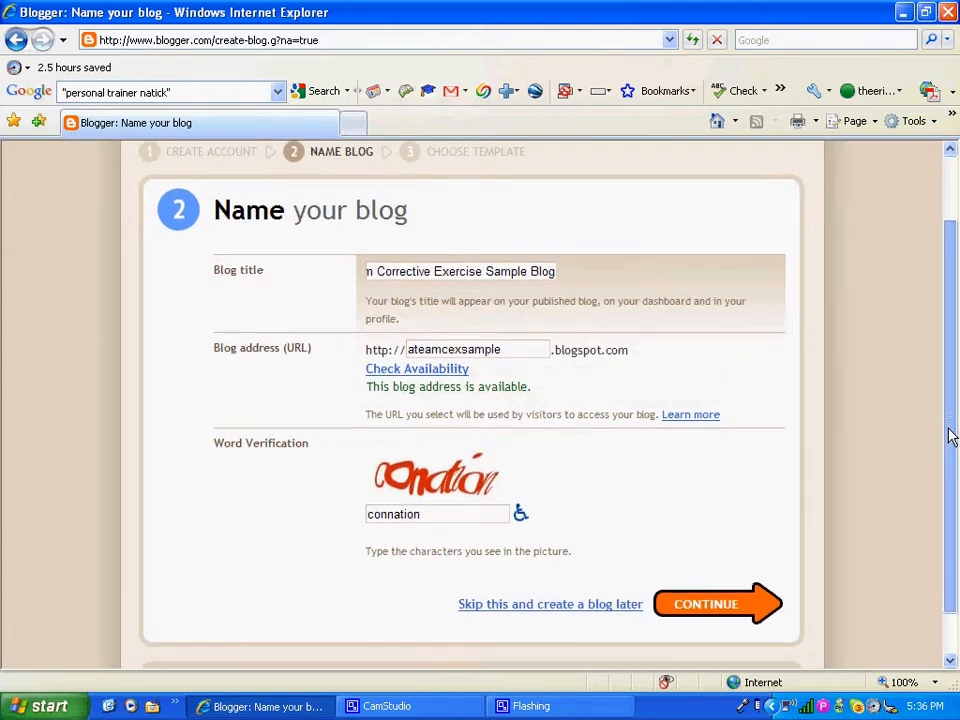
left_click(706, 616)
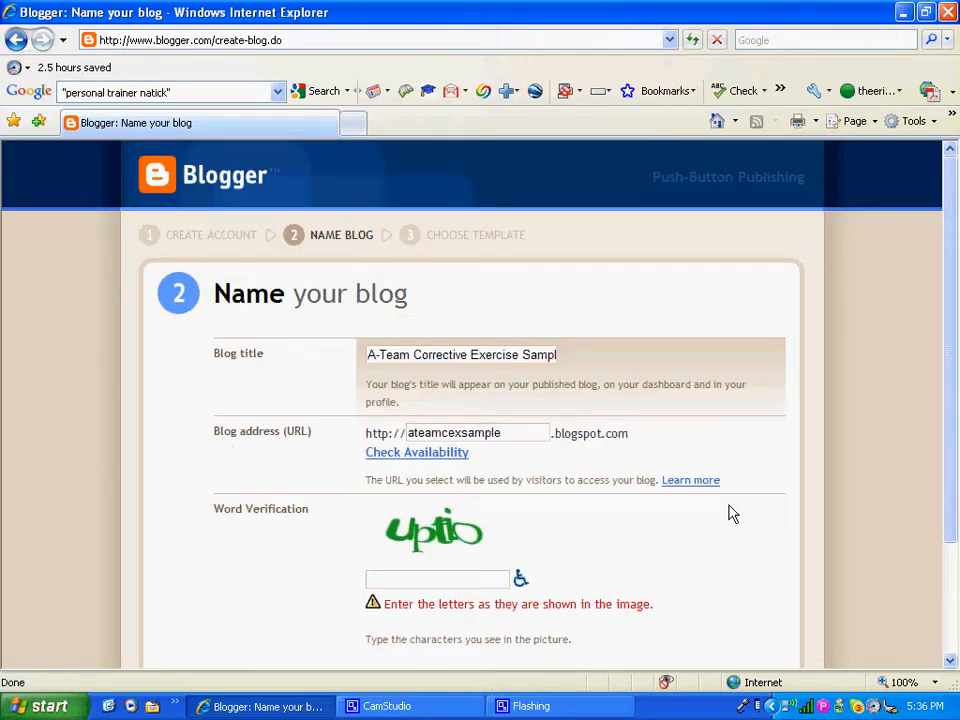
Step: Enter the fresh verification word and scroll down to resubmit the naming form
left_click(488, 583)
type("uptio")
scroll(958, 400, "down", 1)
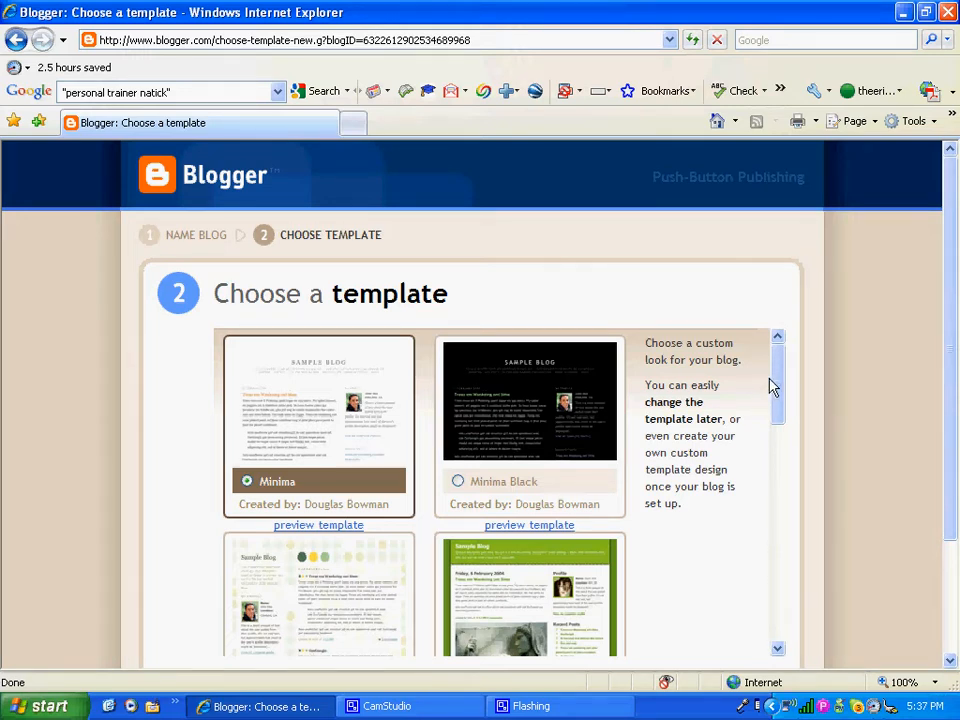
Step: Preview the Minima template, close the preview, and continue with Minima to create the blog
mouse_move(772, 387)
left_mouse_down()
mouse_move(757, 614)
mouse_move(754, 454)
mouse_move(765, 377)
left_mouse_up()
left_click(325, 530)
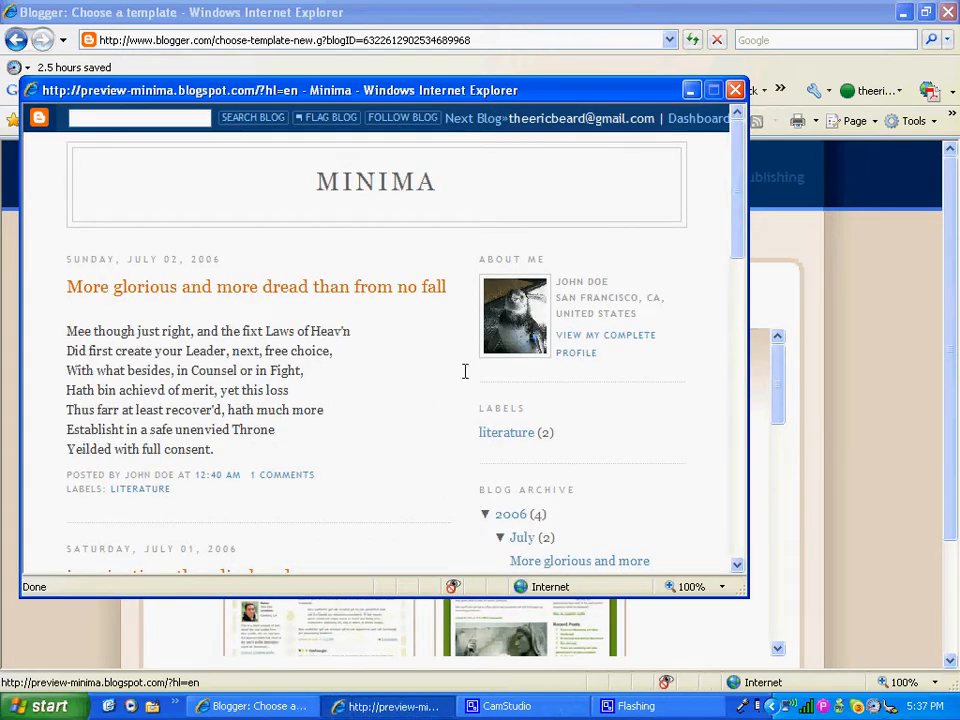
left_click(735, 91)
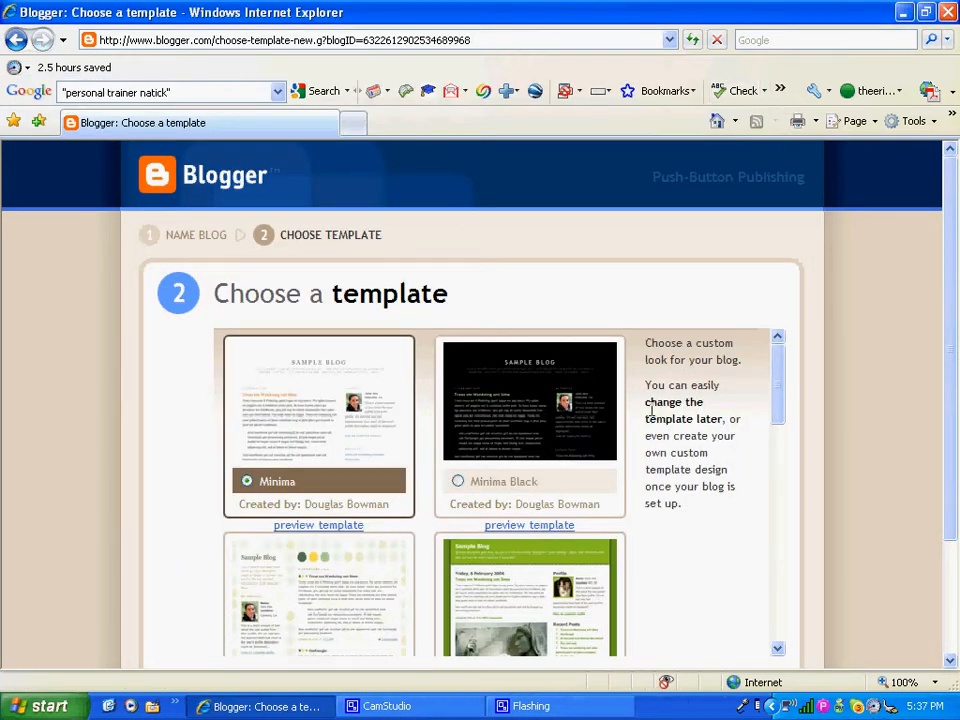
scroll(950, 362, "down", 2)
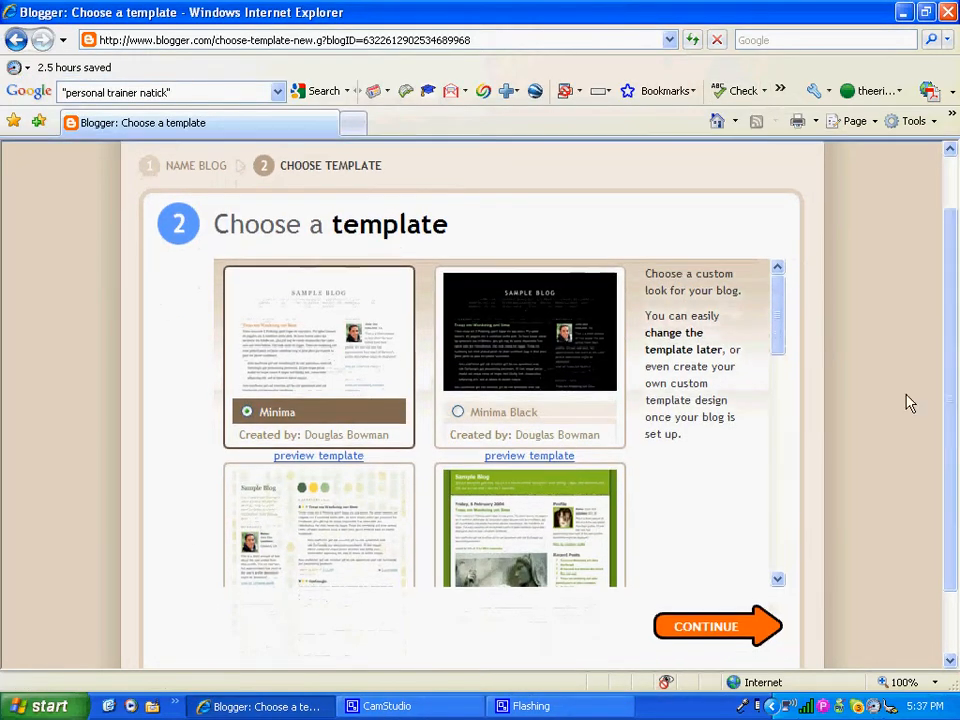
left_click(695, 630)
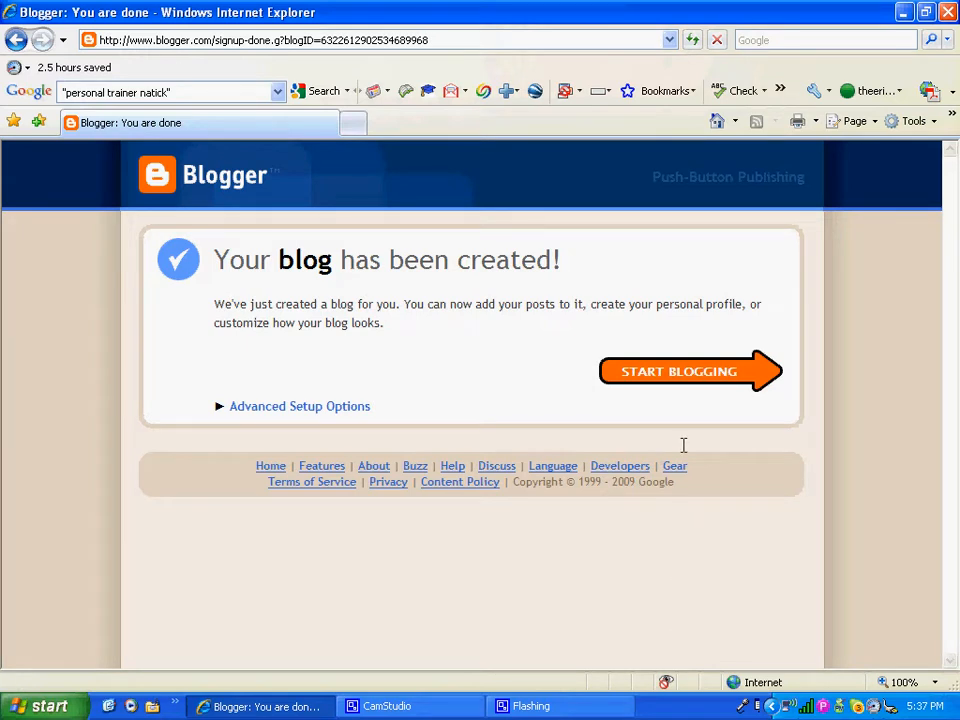
Step: Start blogging to get an empty Create Post editor for the first post
left_click(686, 375)
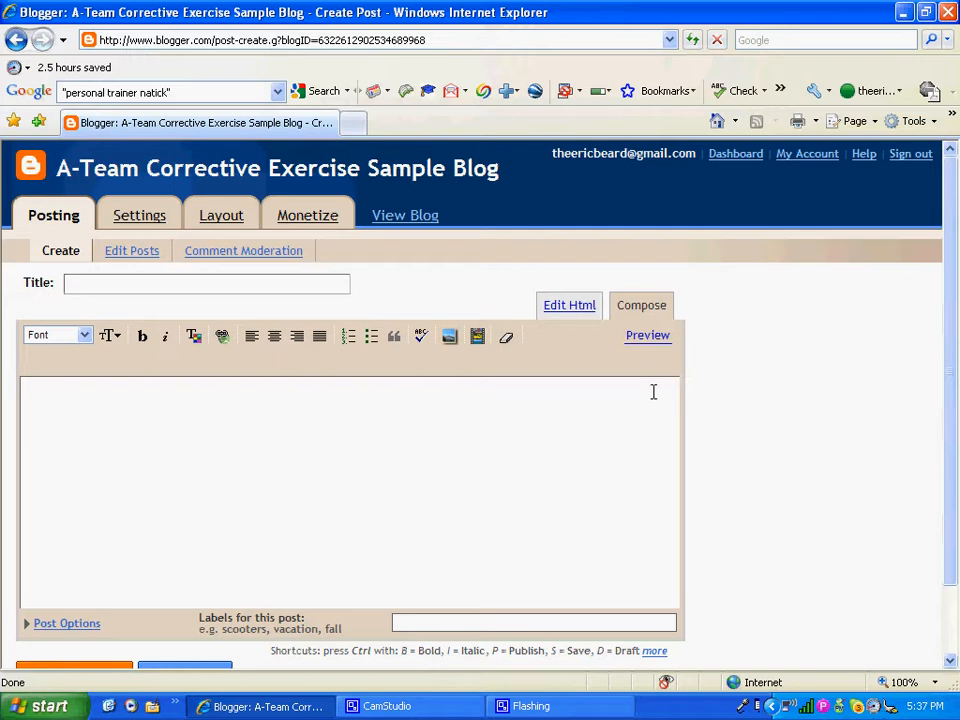
Step: Type 'My blog post!' in the post body and make 'post!' bold
type("My blog post!")
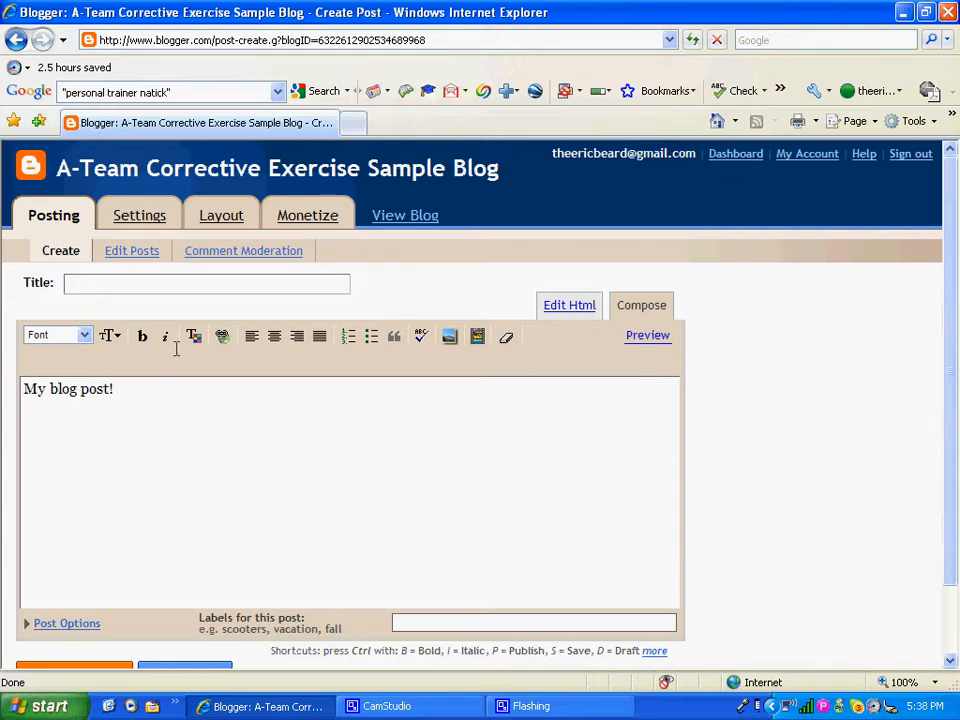
left_click_drag(122, 388, 80, 388)
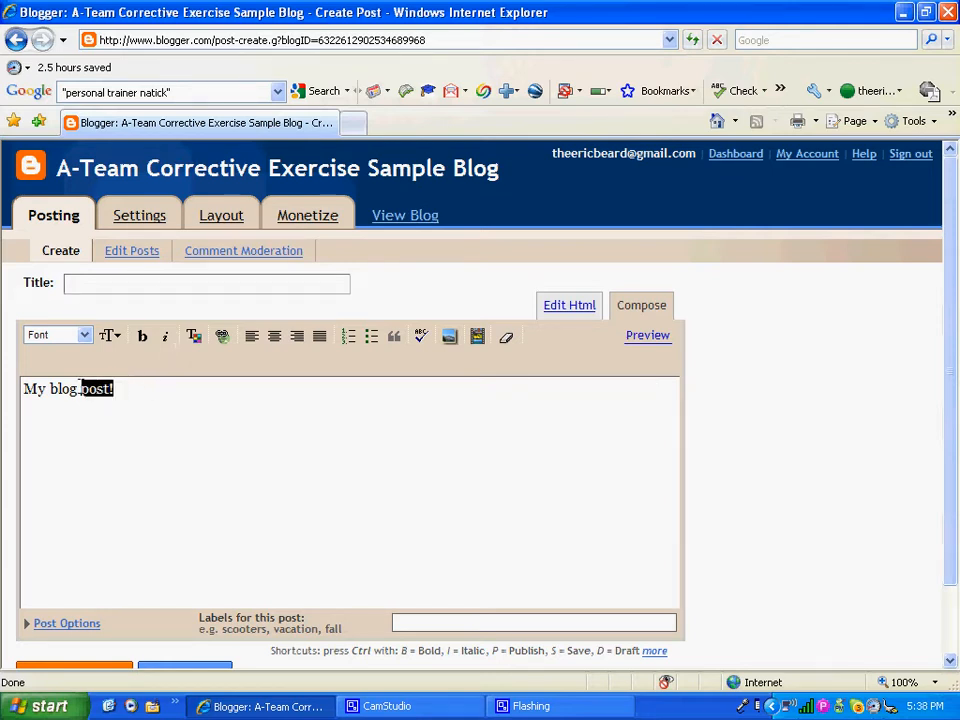
left_click(138, 341)
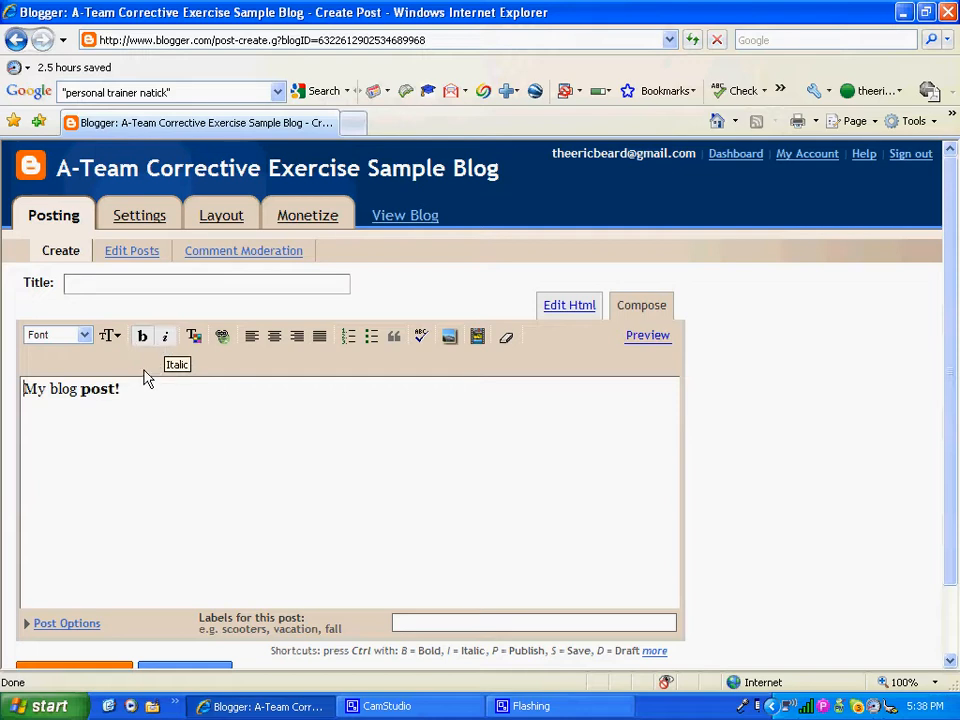
Step: Append 'Yes!!!' to the sentence and colour it red
left_click(135, 386)
type("Yes!!!")
left_click_drag(182, 388, 123, 388)
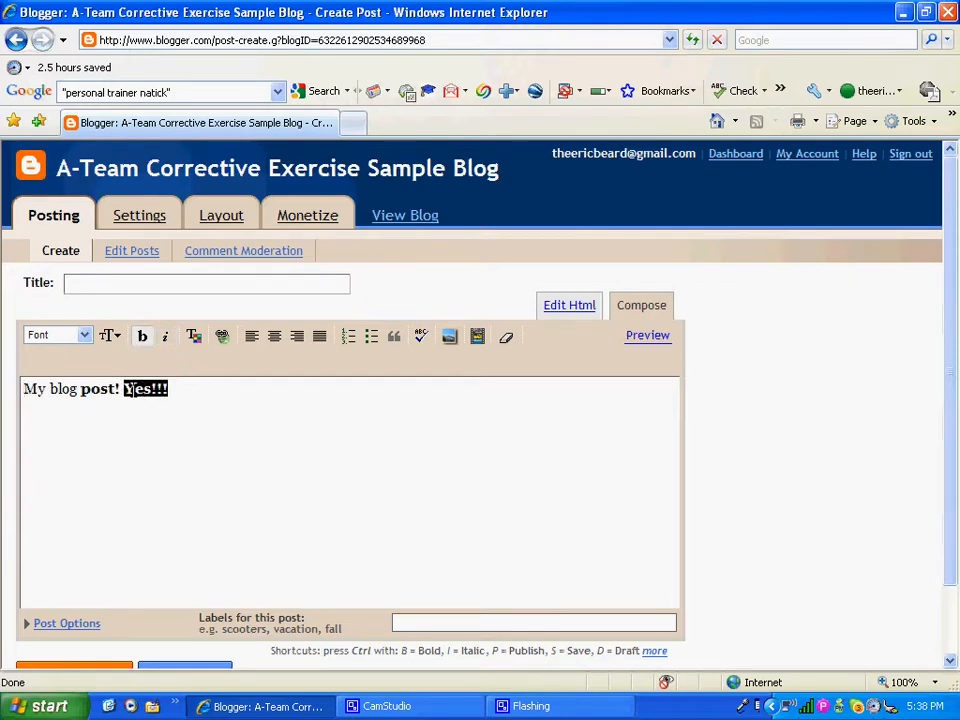
left_click(194, 336)
left_click(224, 371)
left_click(195, 391)
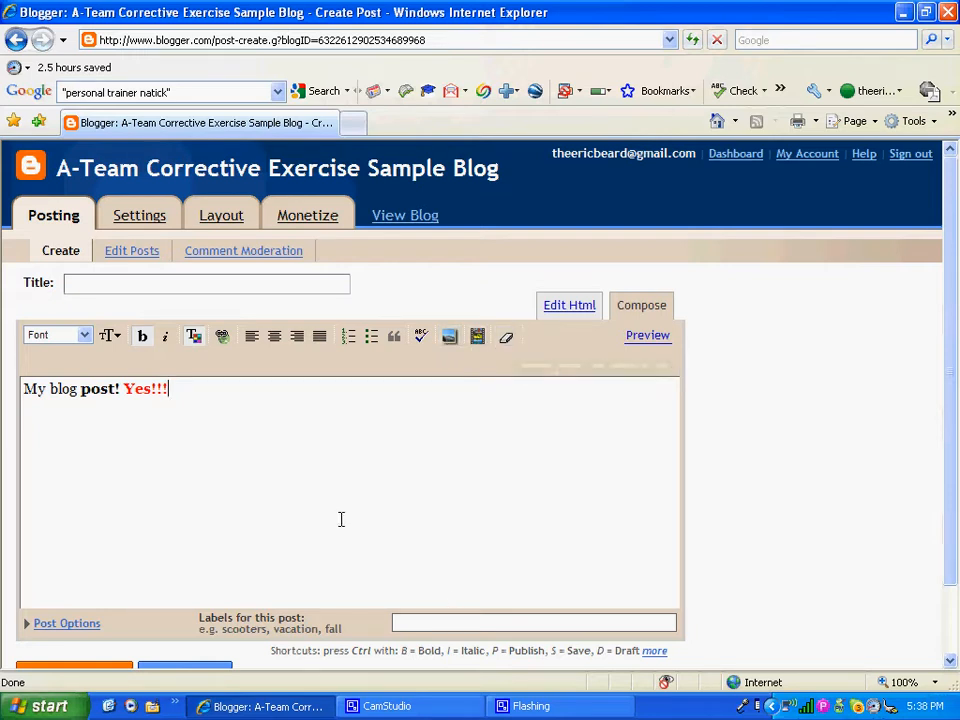
Step: Add new lines with the author's name and 'ateam sample', fixing the missing 's'
key("Return")
key("Return")
key("Return")
type("ateam ample")
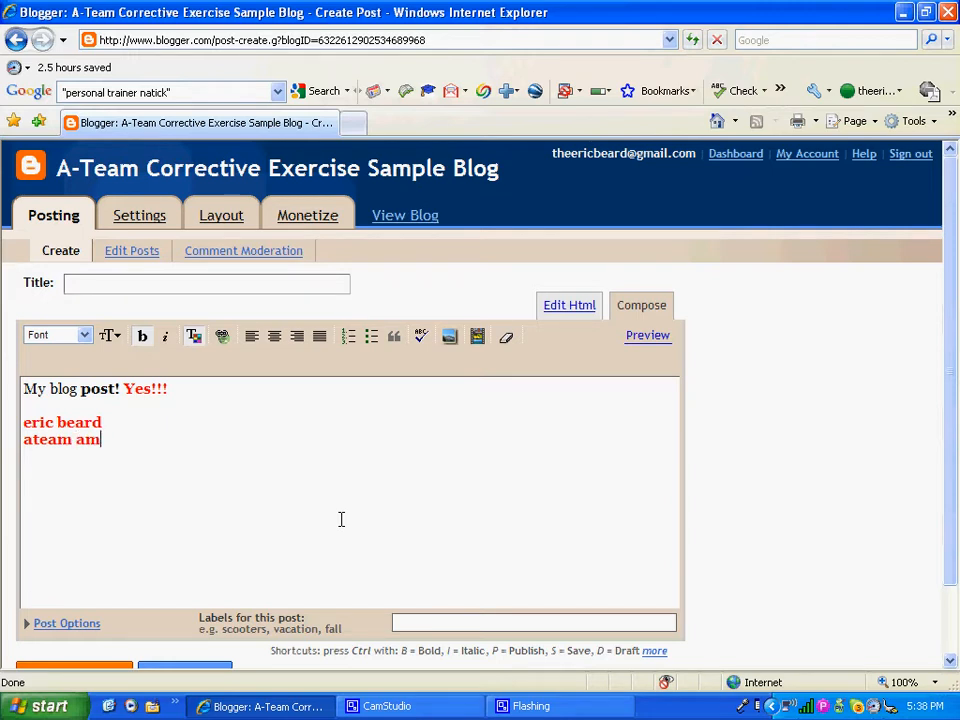
key("Left")
key("Left")
key("Left")
key("Left")
key("Left")
type("s")
Step: Add the author's Gmail address on its own line below 'ateam sample'
left_click(251, 458)
key("Return")
type("te")
key("BackSpace")
key("BackSpace")
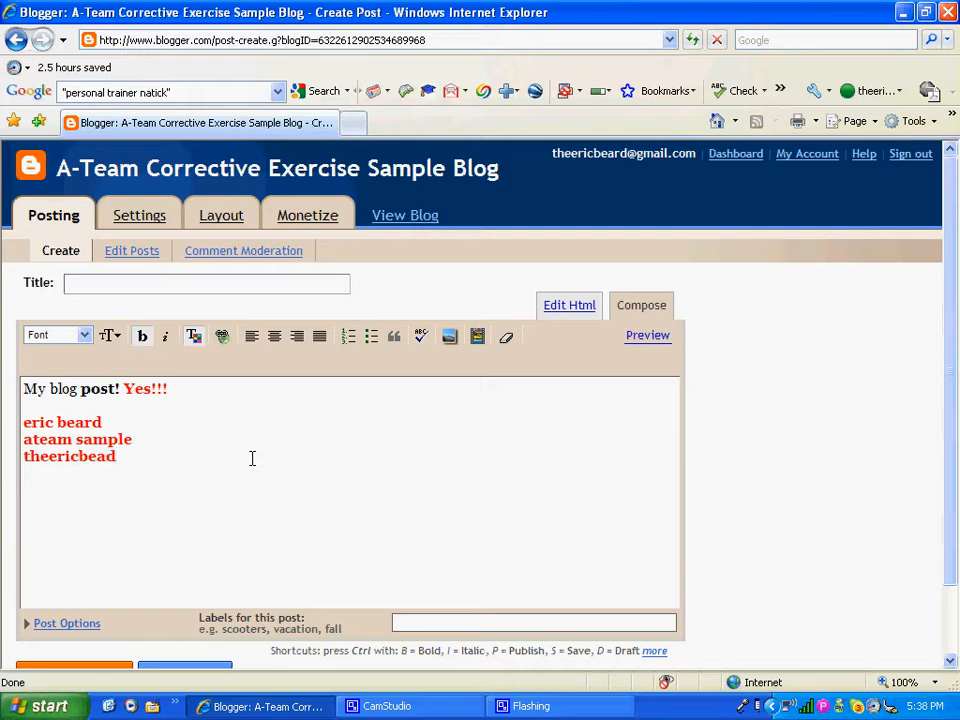
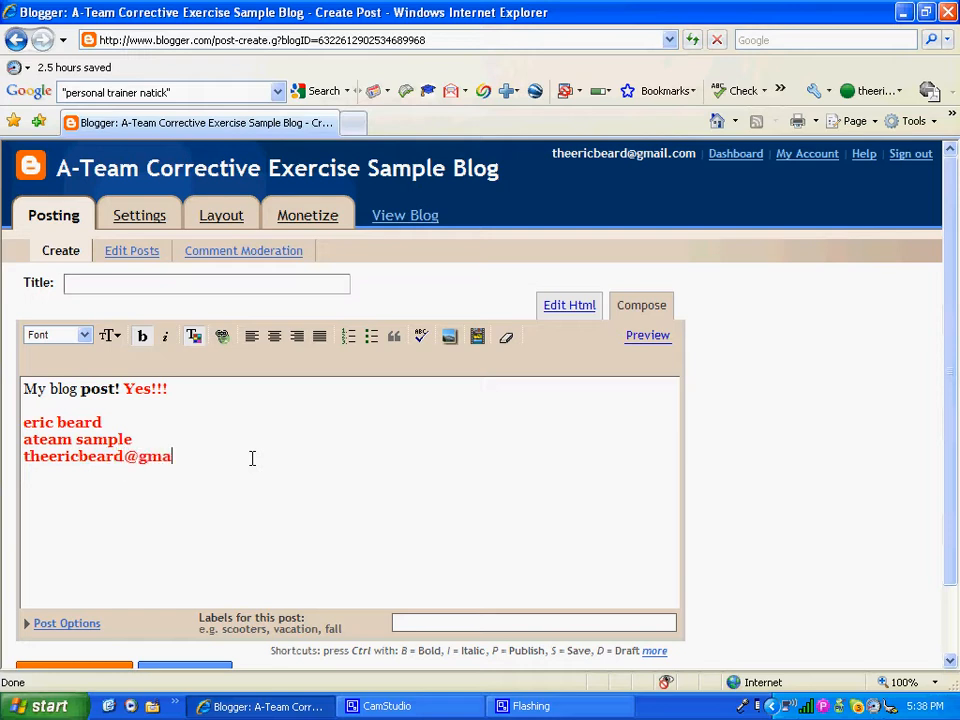
left_click(418, 623)
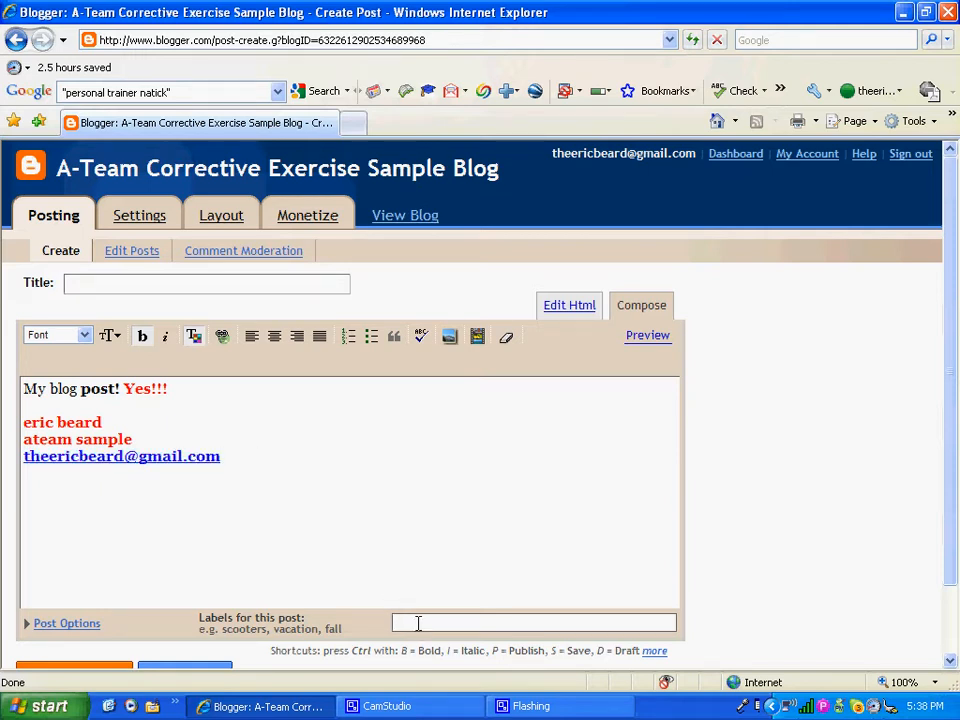
Step: Enter labels 'sample atema blog, corrective exercise' and the title 'First blog post ever'
type("sample atema blog, corrective exercise.")
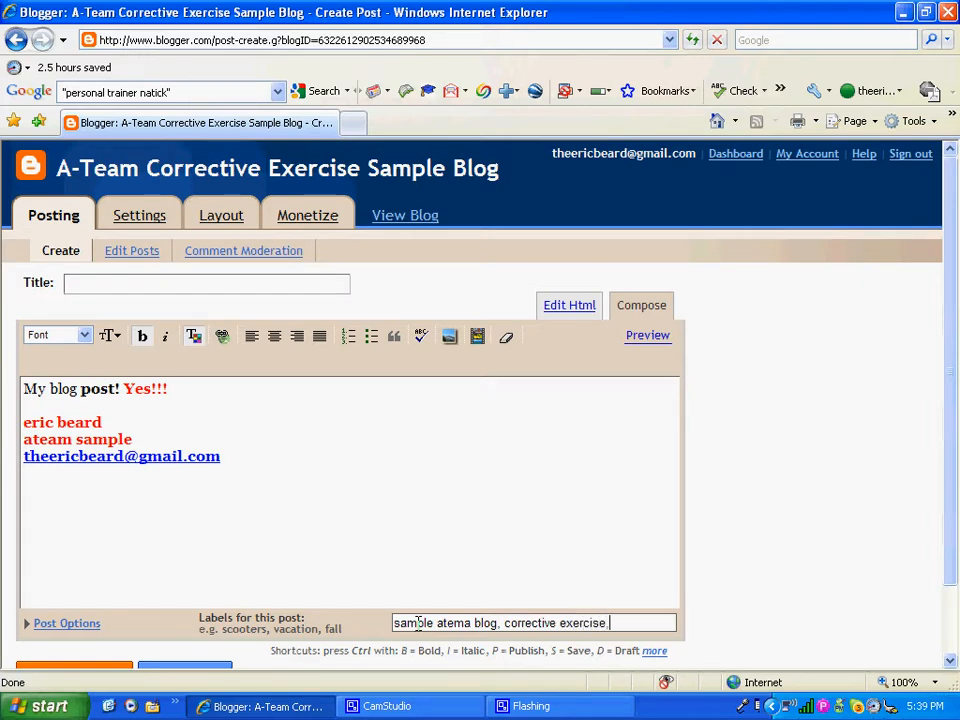
left_click(251, 283)
type("irst blog post ever")
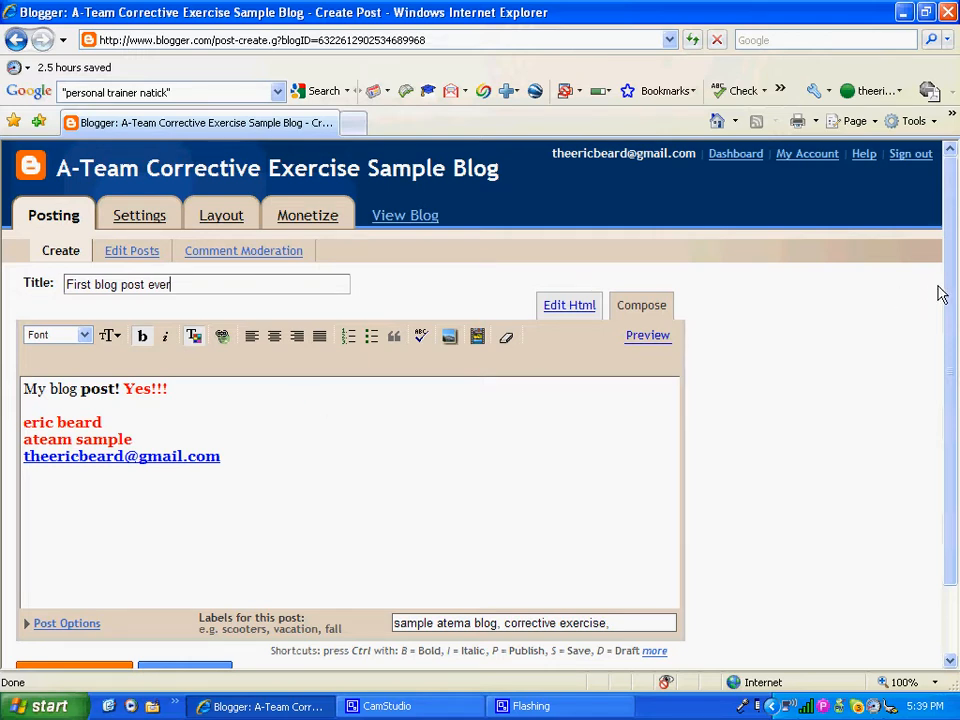
Step: Correct the label typo 'atema' to 'ateam'
left_click_drag(945, 326, 948, 350)
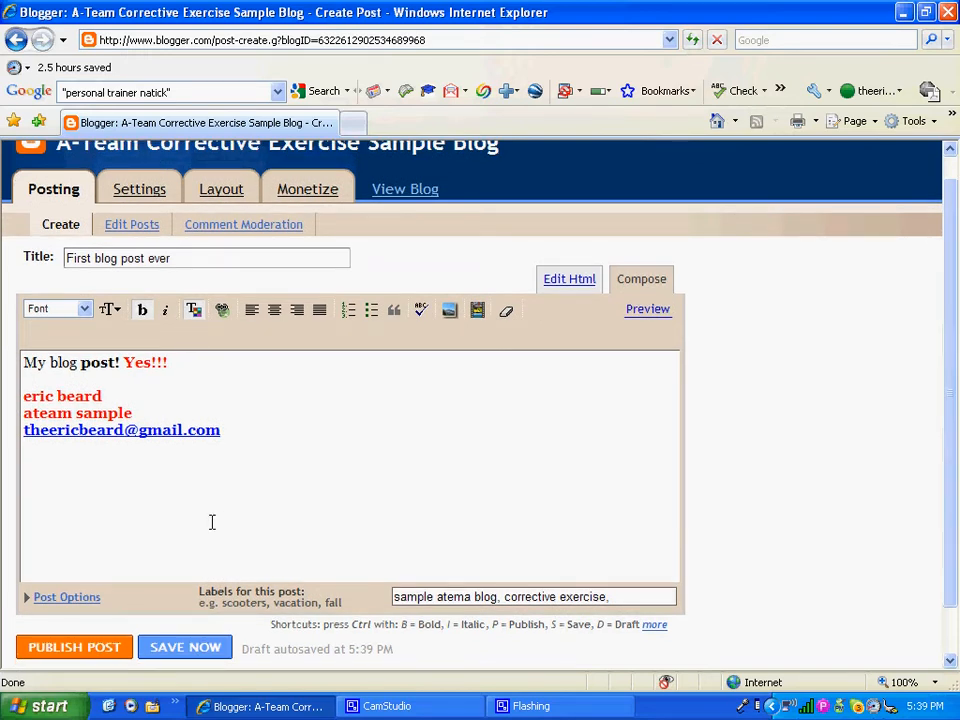
left_click(473, 596)
key("BackSpace")
key("Left")
key("Left")
type("a")
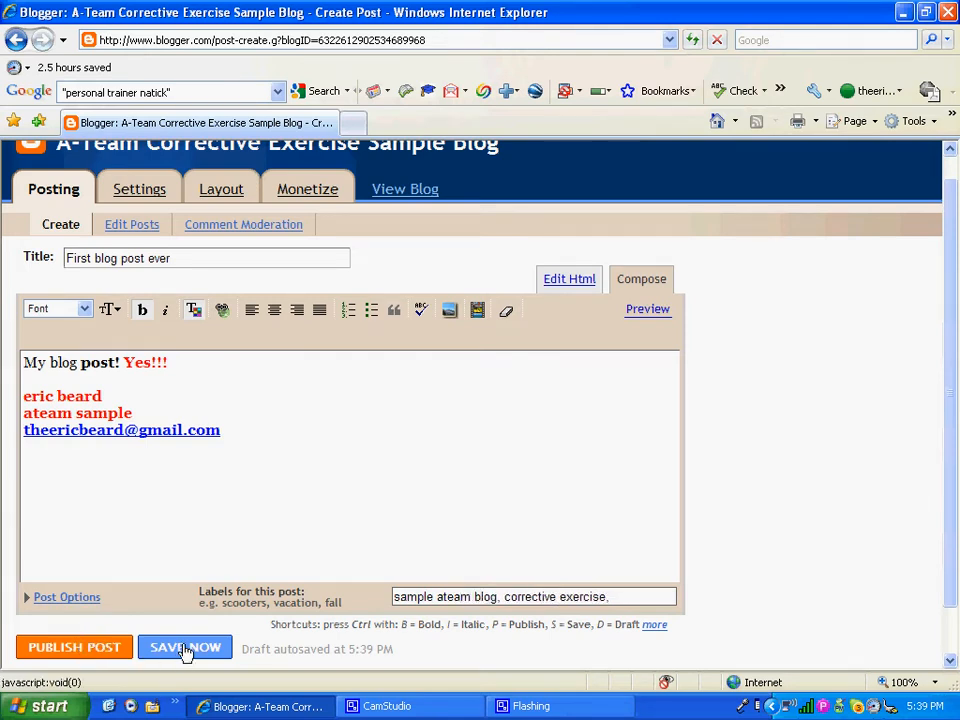
Step: Publish 'First blog post ever', view the live blog maximized in a new window, then close it
left_click(90, 650)
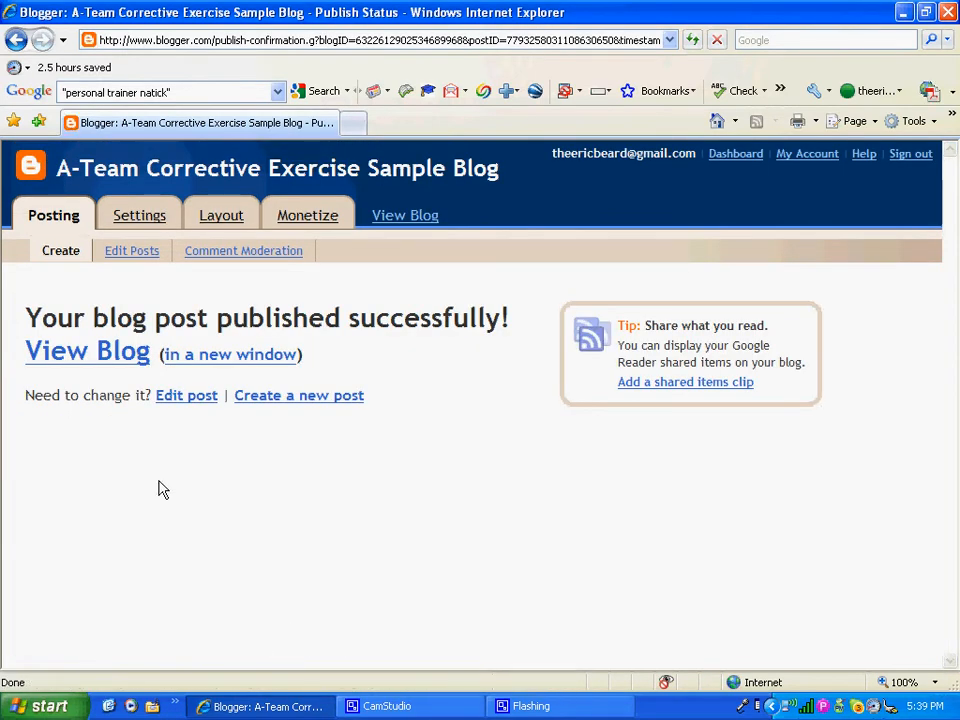
left_click(210, 356)
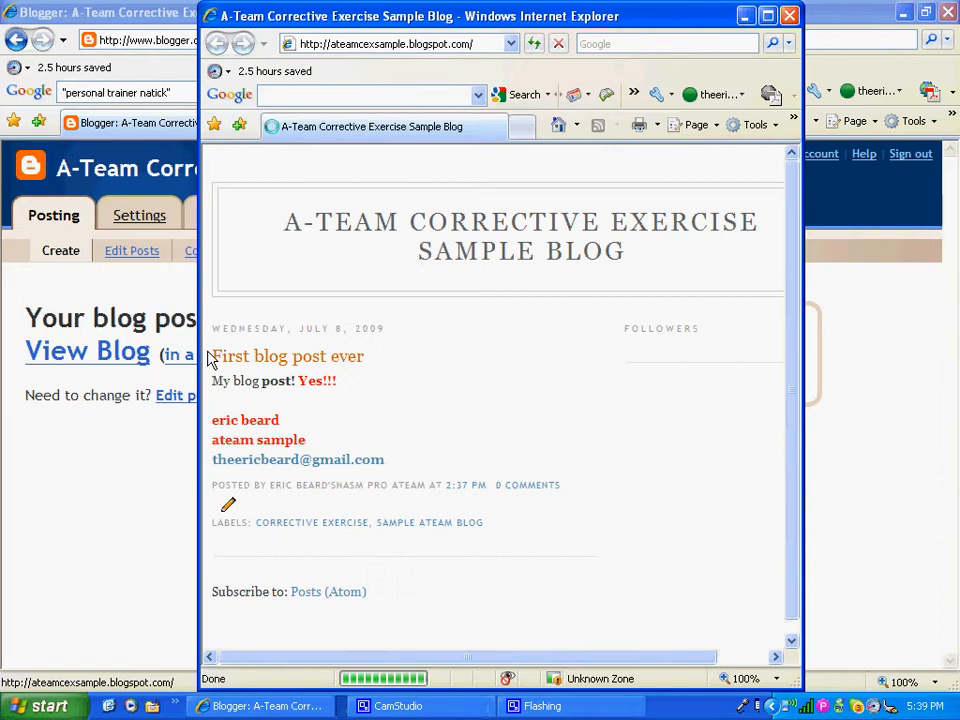
left_click(768, 16)
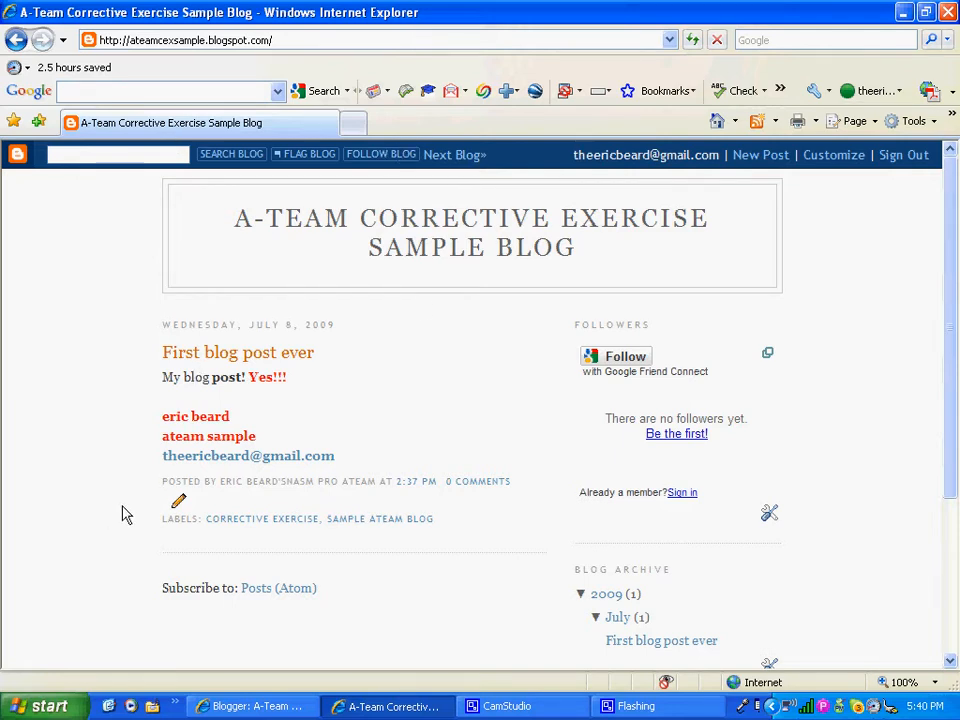
left_click(948, 12)
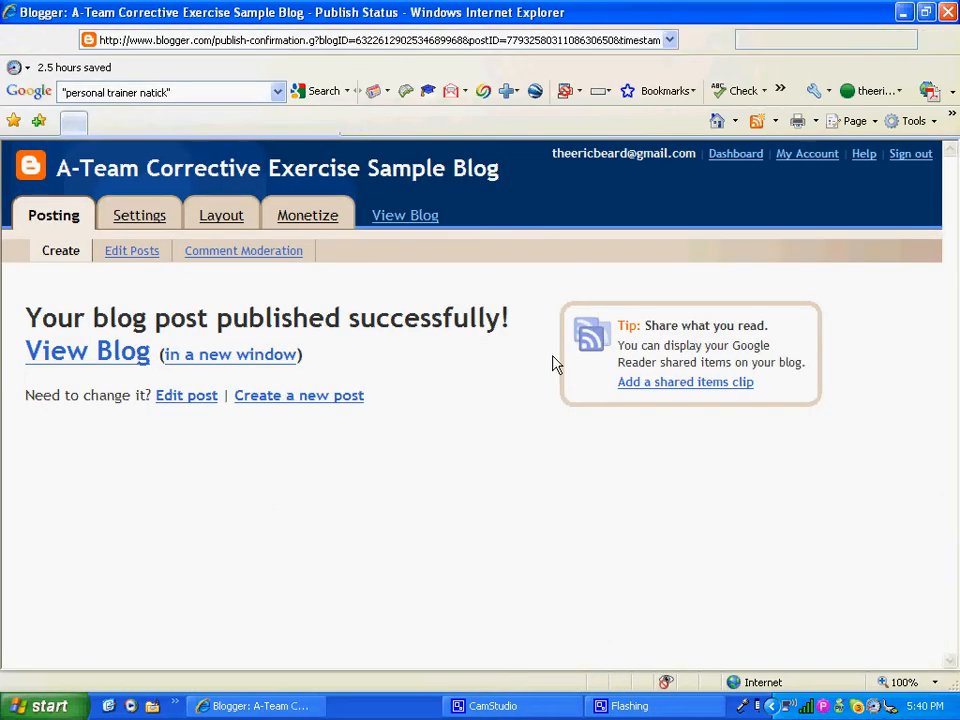
Step: Open the Layout page and scroll through the Blog Posts, Followers, Blog Archive and About Me elements
left_click(215, 222)
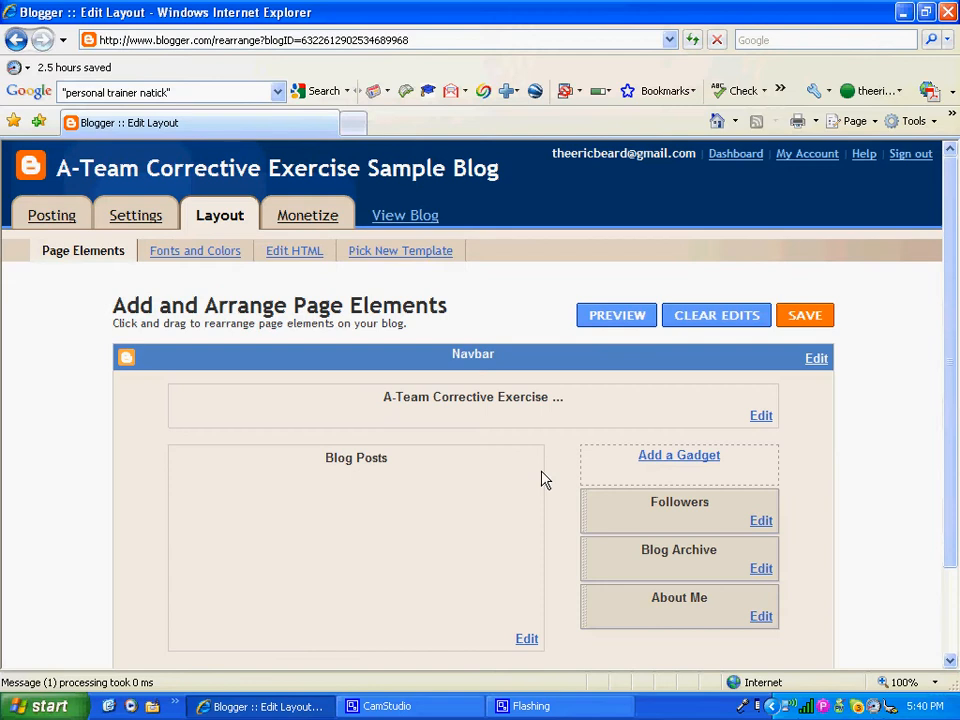
left_click_drag(955, 283, 952, 342)
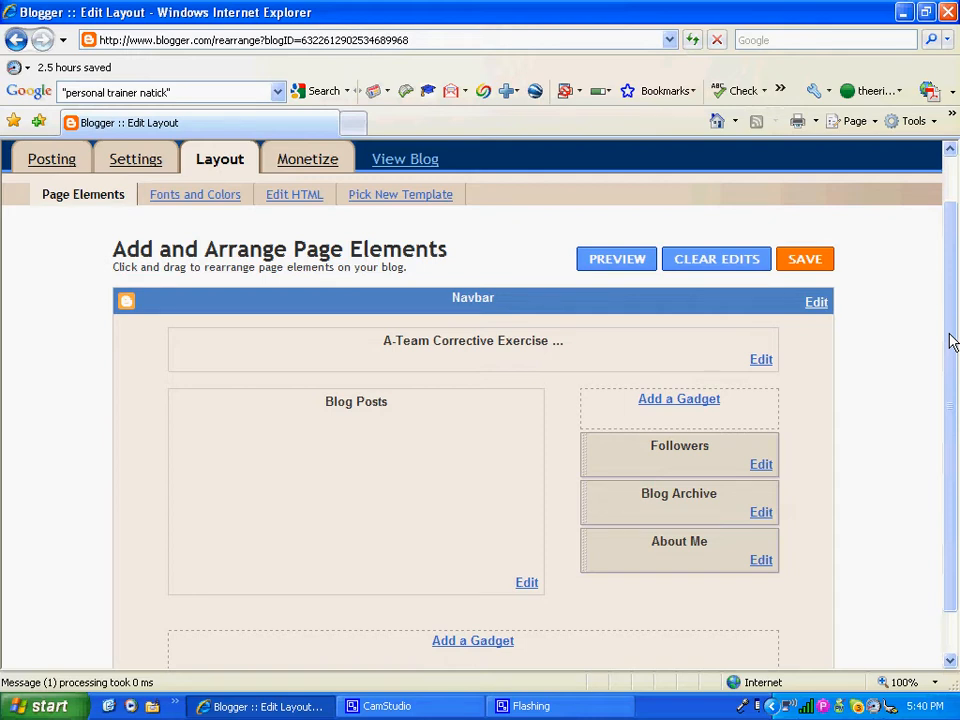
left_click_drag(950, 340, 951, 425)
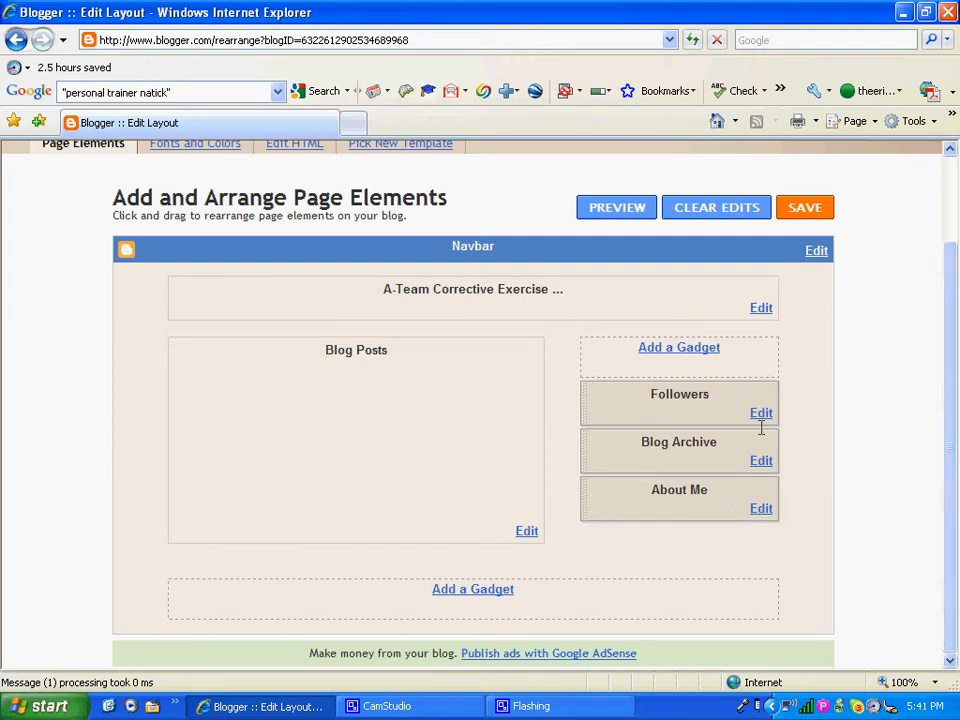
left_click(760, 510)
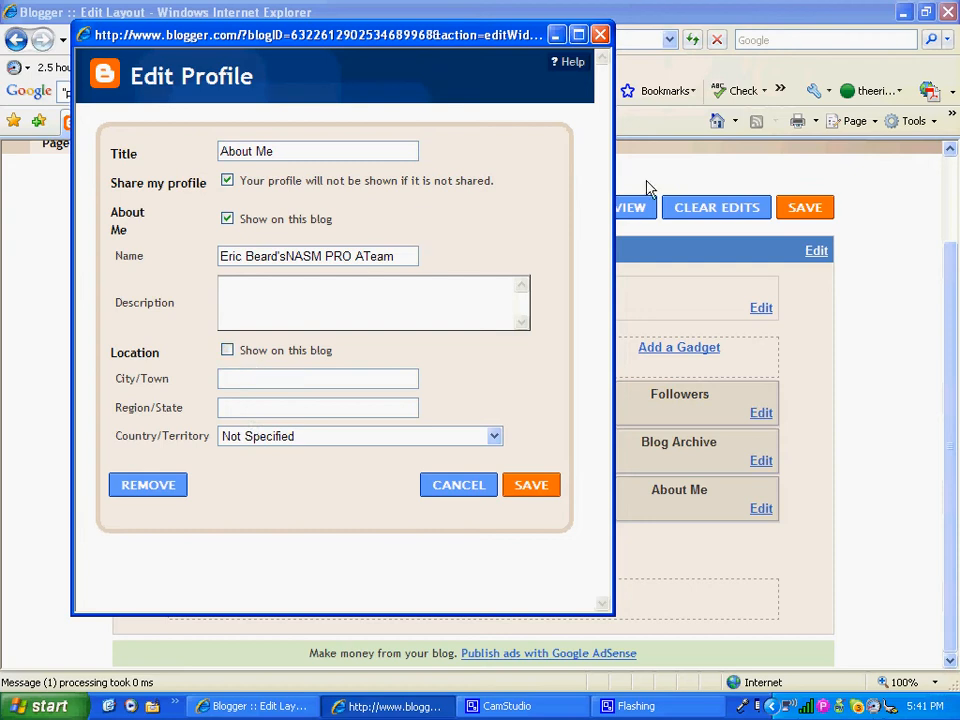
left_click(600, 36)
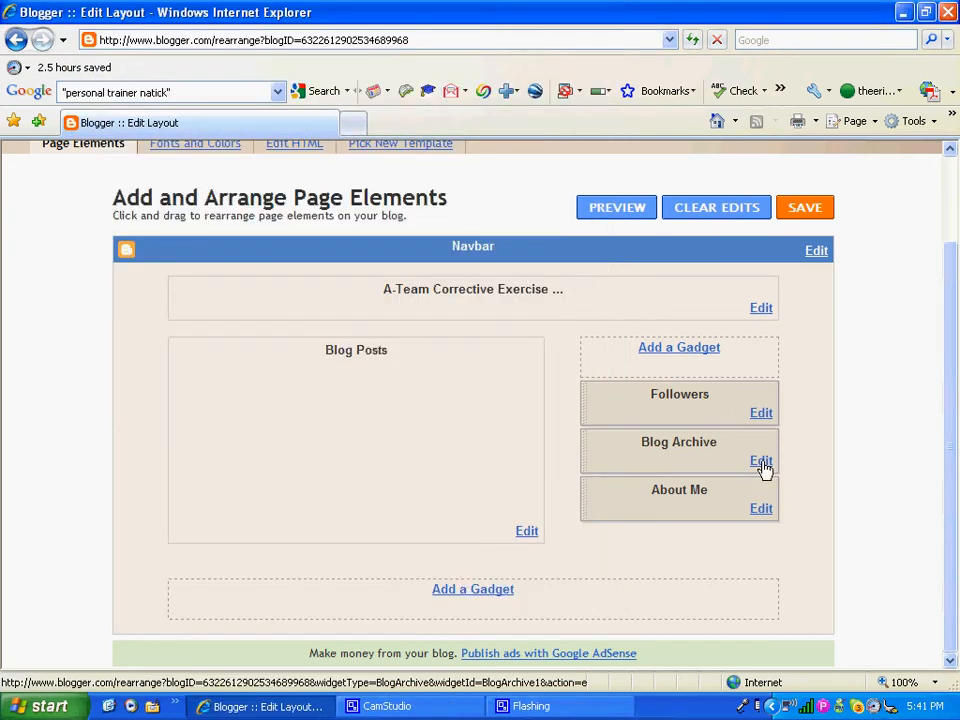
left_click(679, 350)
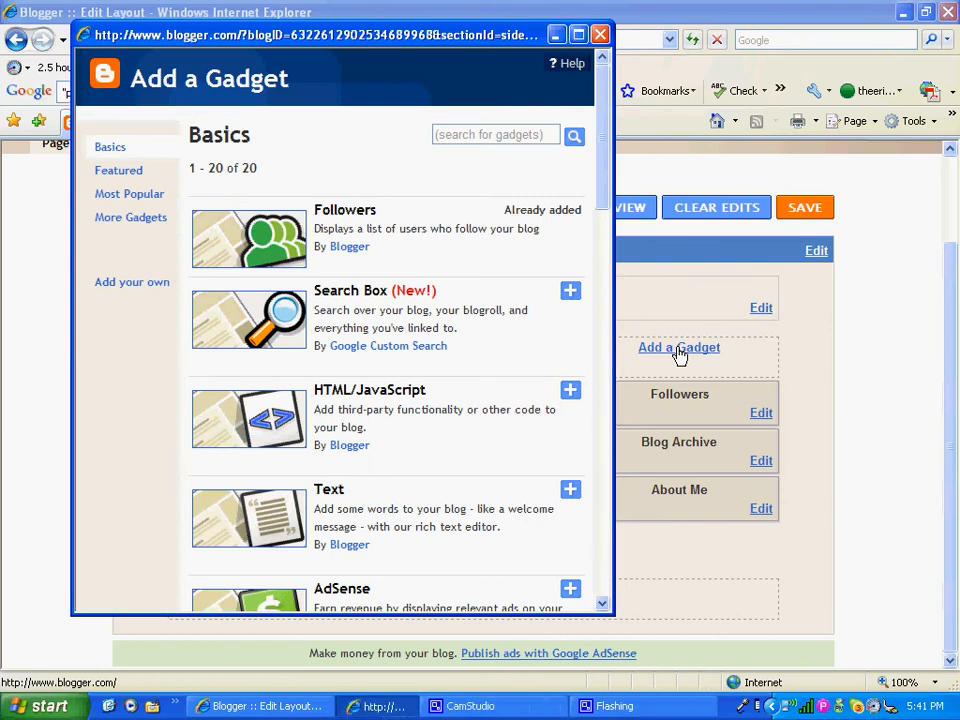
left_click_drag(605, 190, 603, 232)
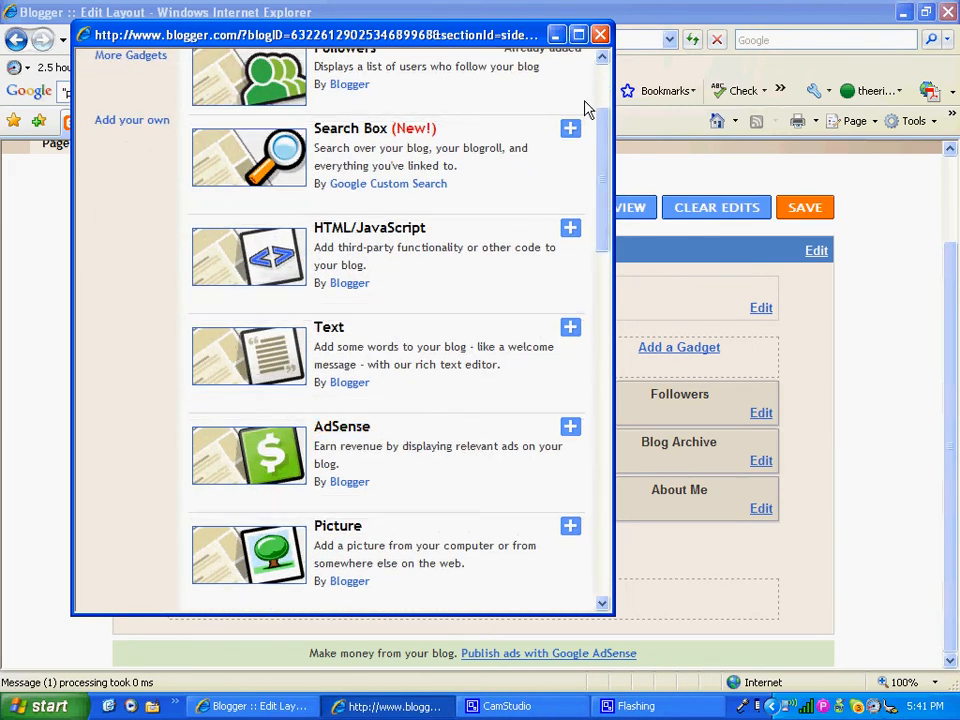
left_click(600, 35)
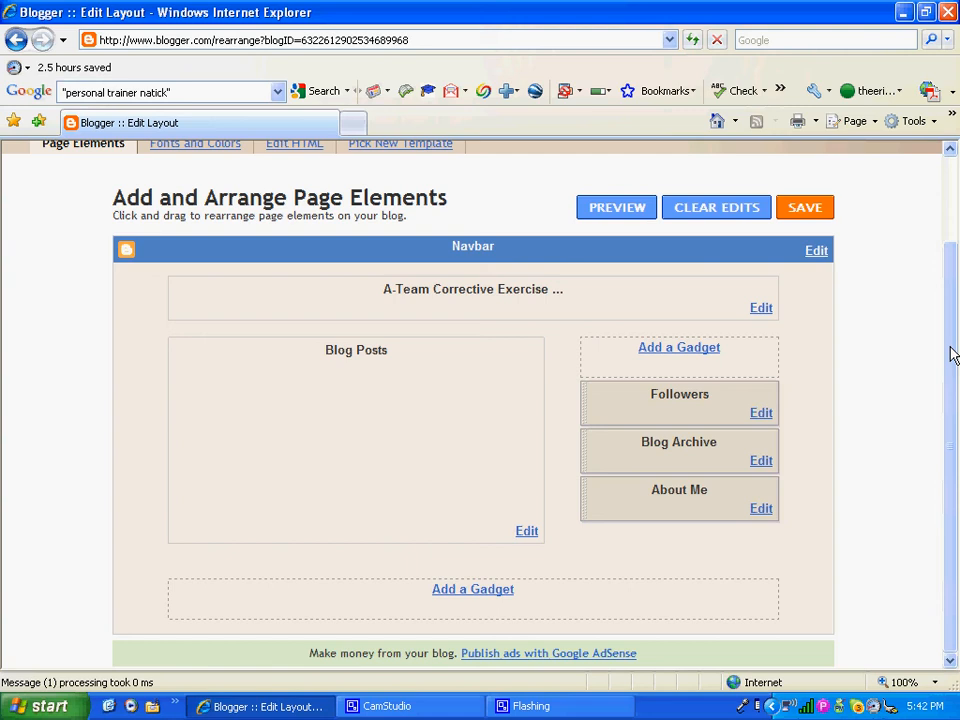
Step: Return to the top of the Layout page and view the live blog with its post, Followers and Blog Archive
left_click_drag(950, 354, 947, 256)
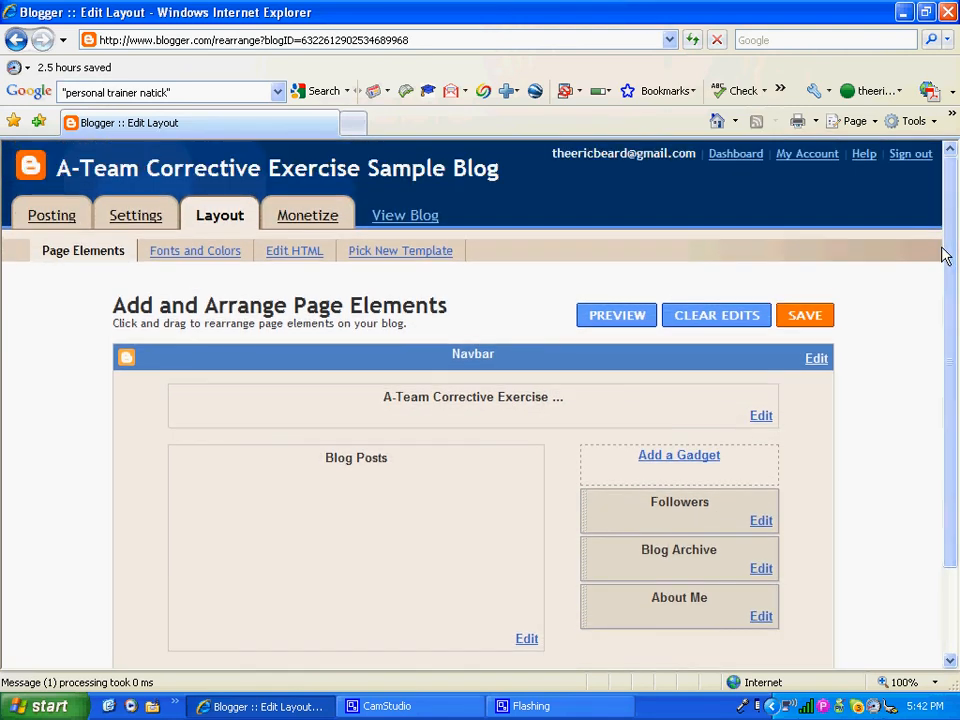
left_click(424, 216)
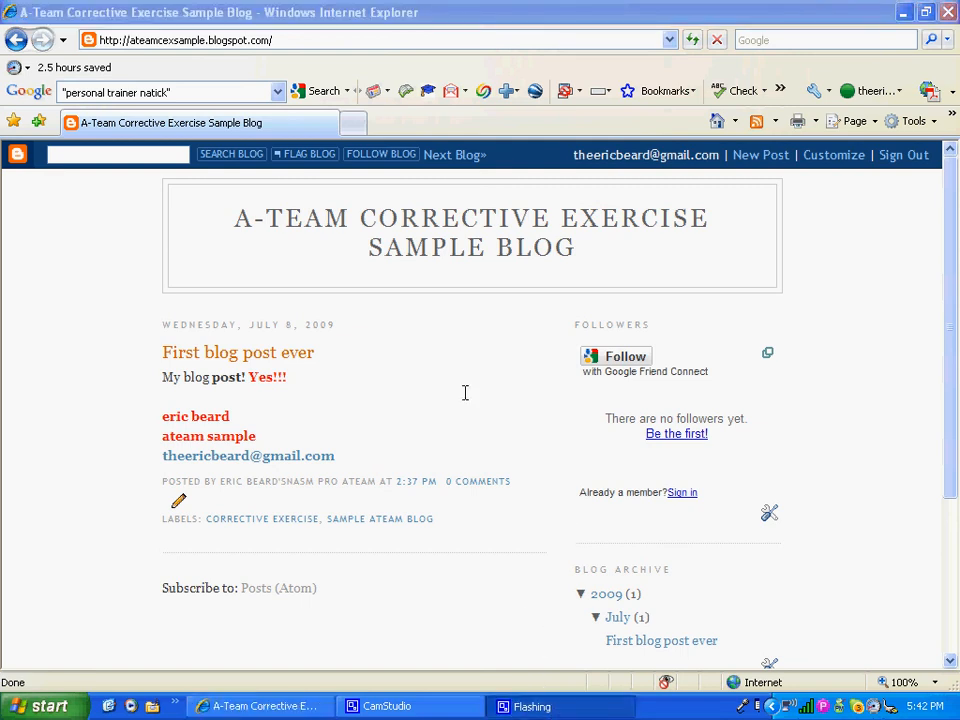
Step: Show the CamStudio recorder window and move it down off the blog title
left_click(422, 707)
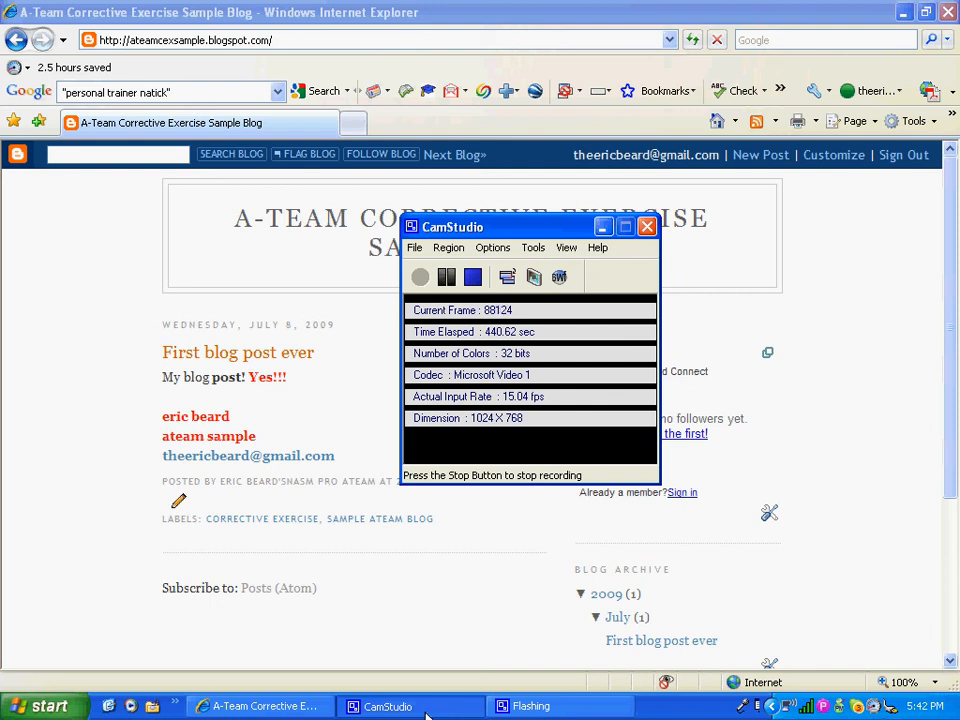
left_click_drag(531, 232, 463, 420)
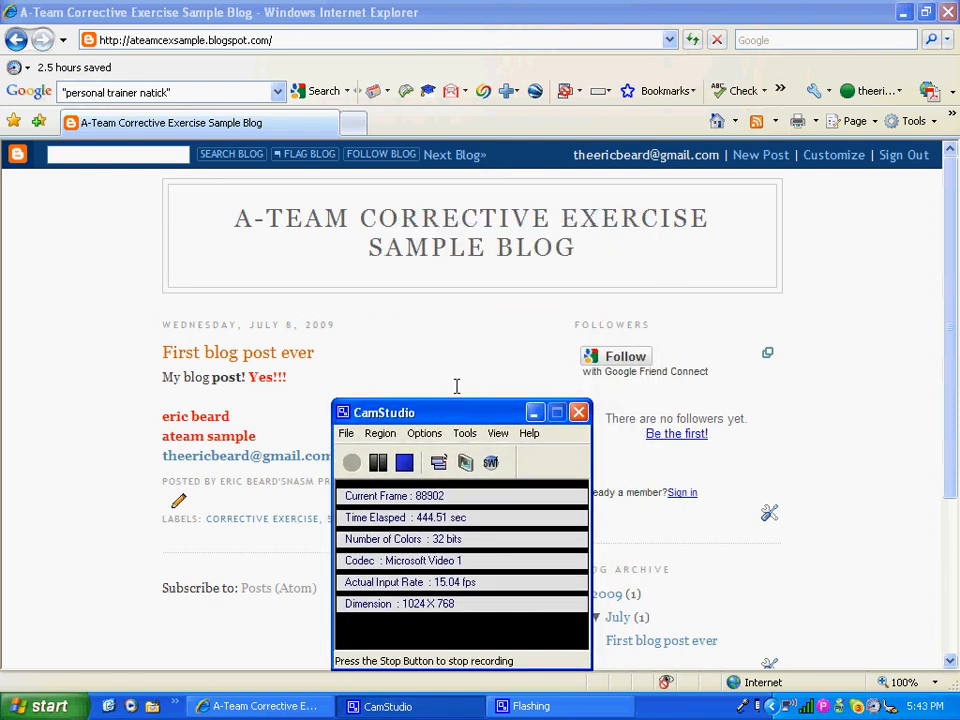